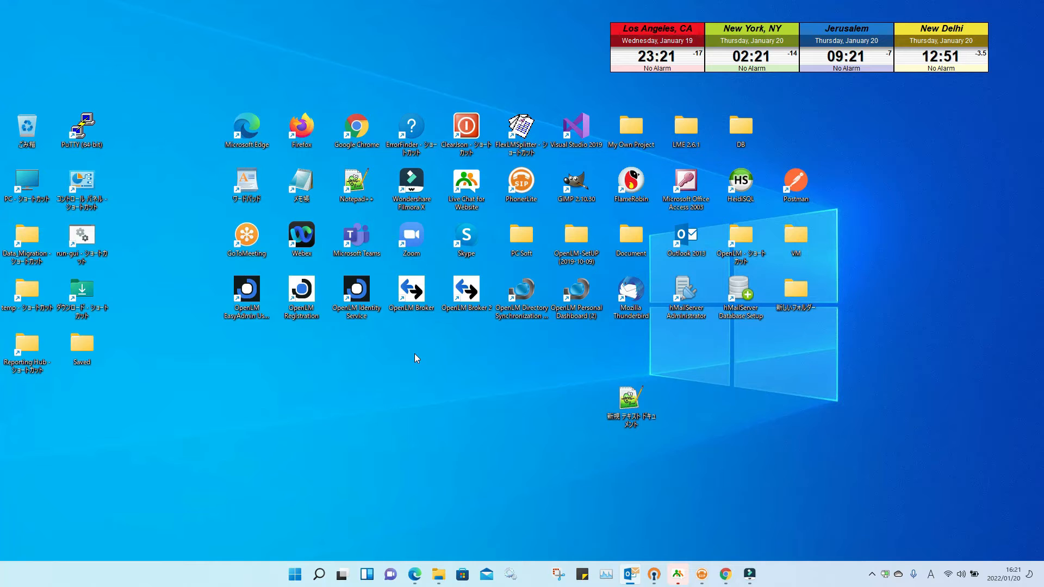
Launch Chrome and enter the Broker address linux-fumi.openlm.biz:5090
double_click(356, 128)
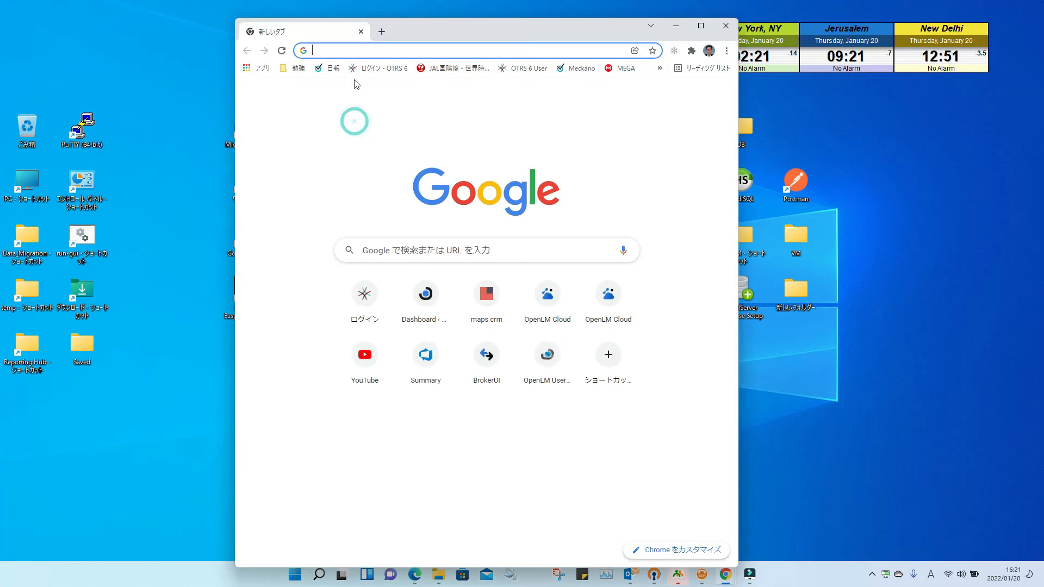
type("linux")
key("Right")
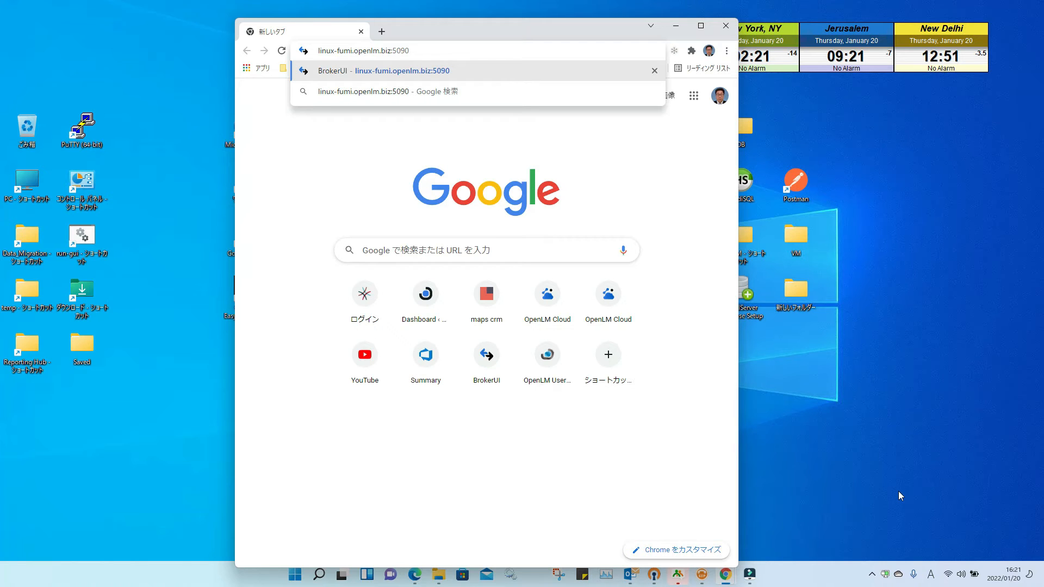
mouse_move(887, 575)
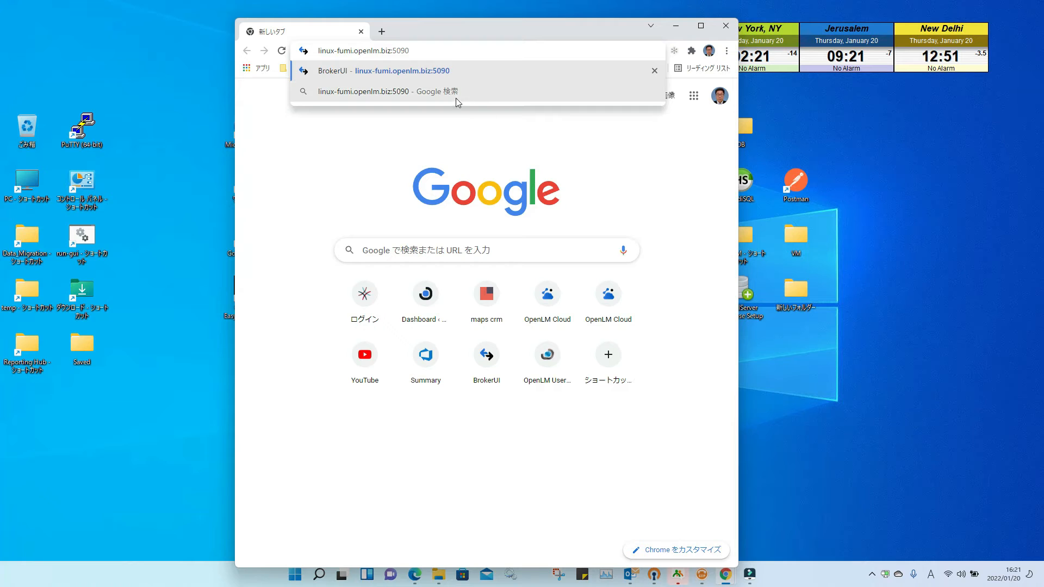
left_click(412, 49)
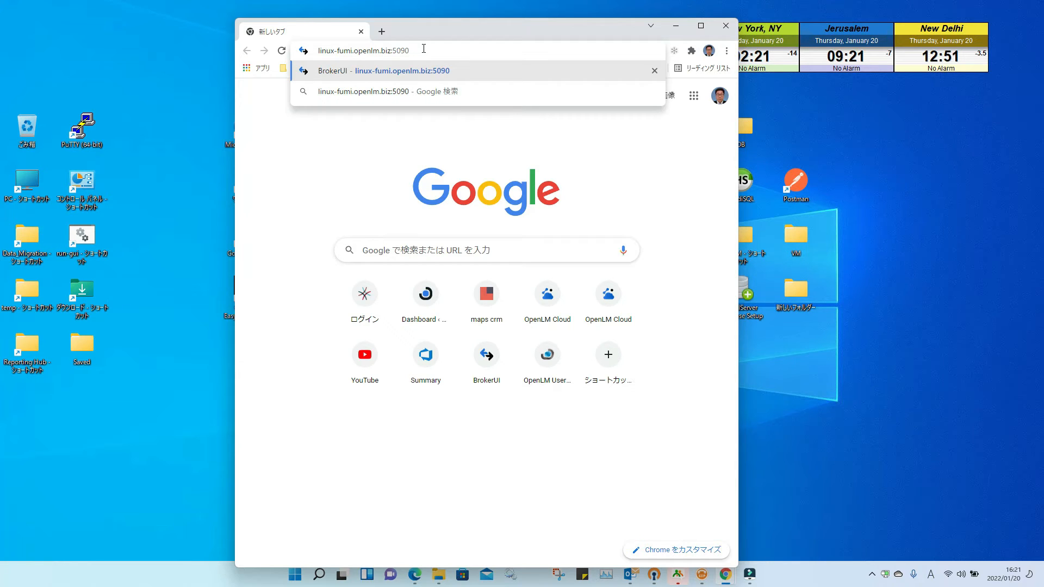
key("Return")
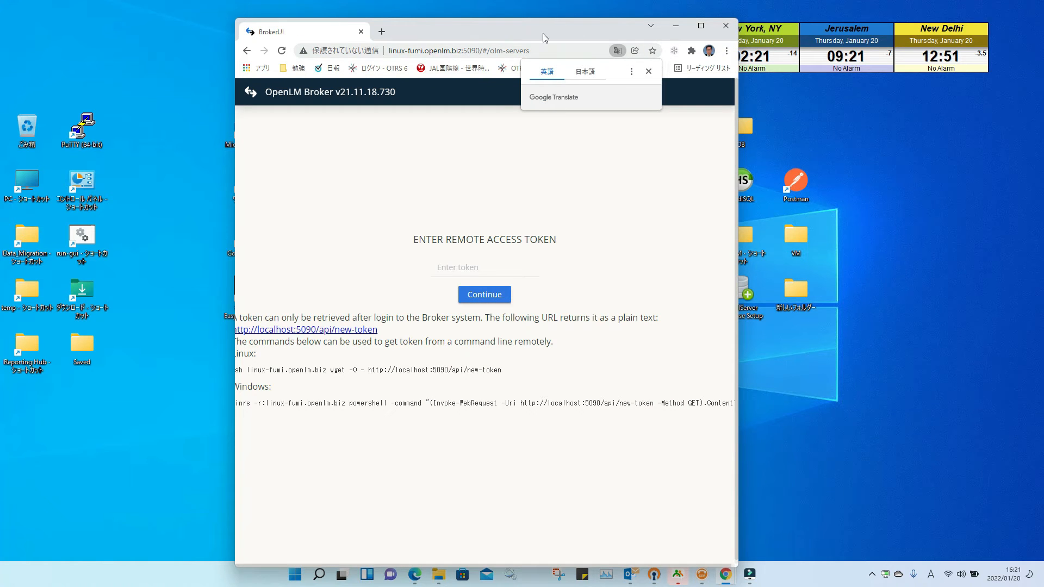
Maximize Chrome and select the Linux ssh wget new-token command below the token field
left_click(702, 27)
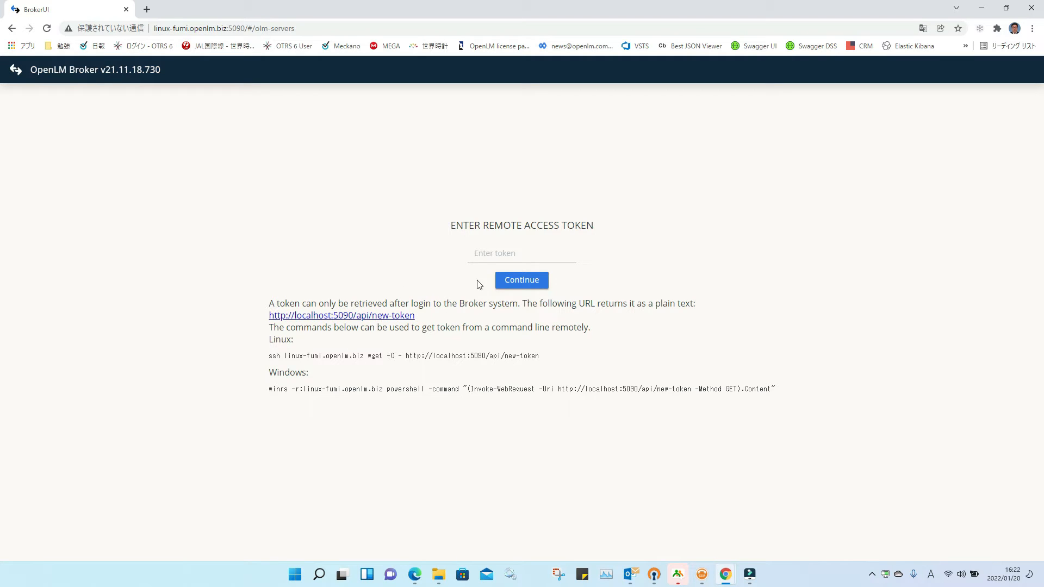
left_click(474, 255)
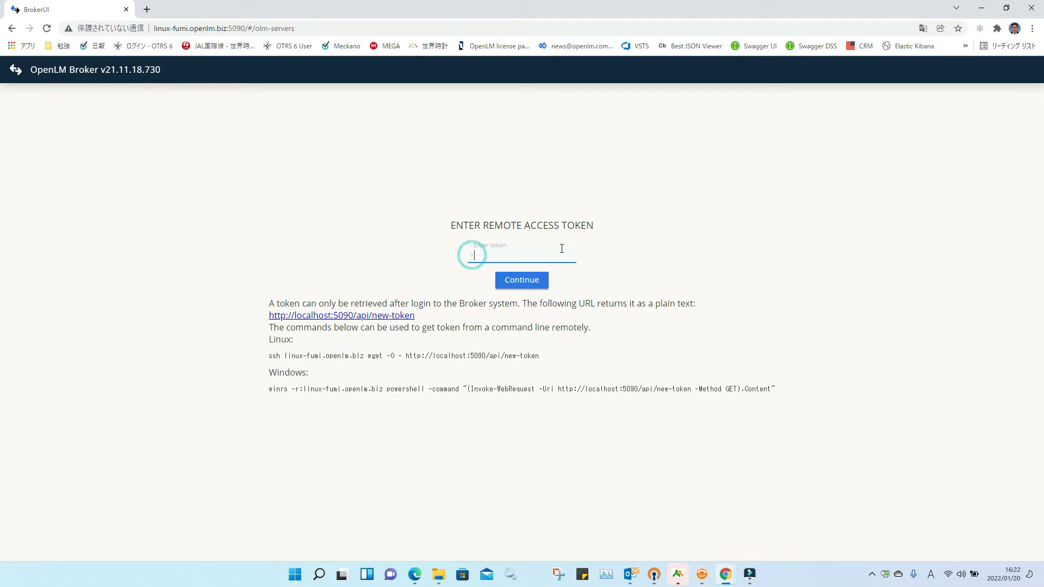
left_click(352, 369)
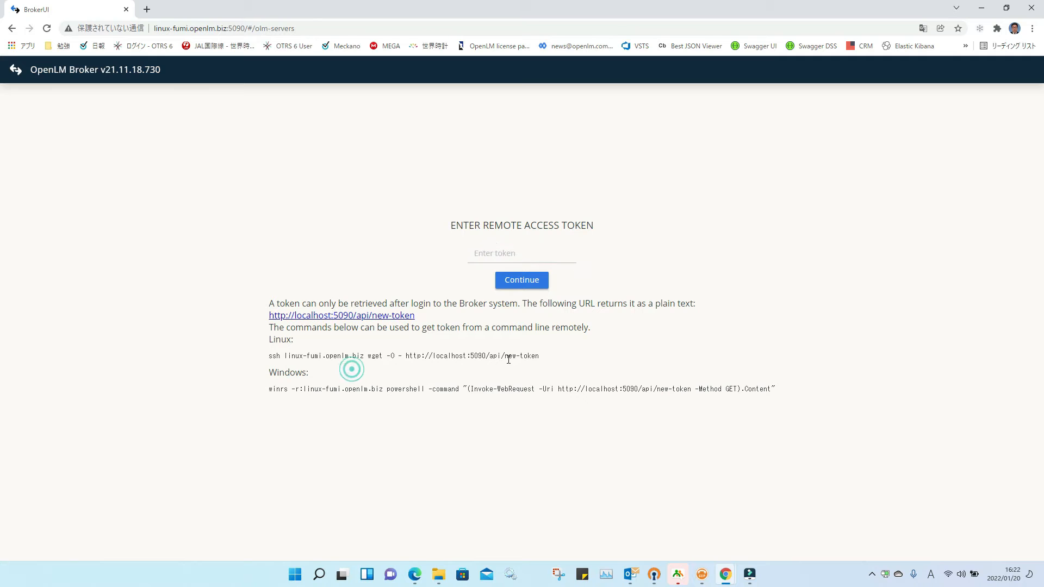
left_click_drag(540, 356, 270, 362)
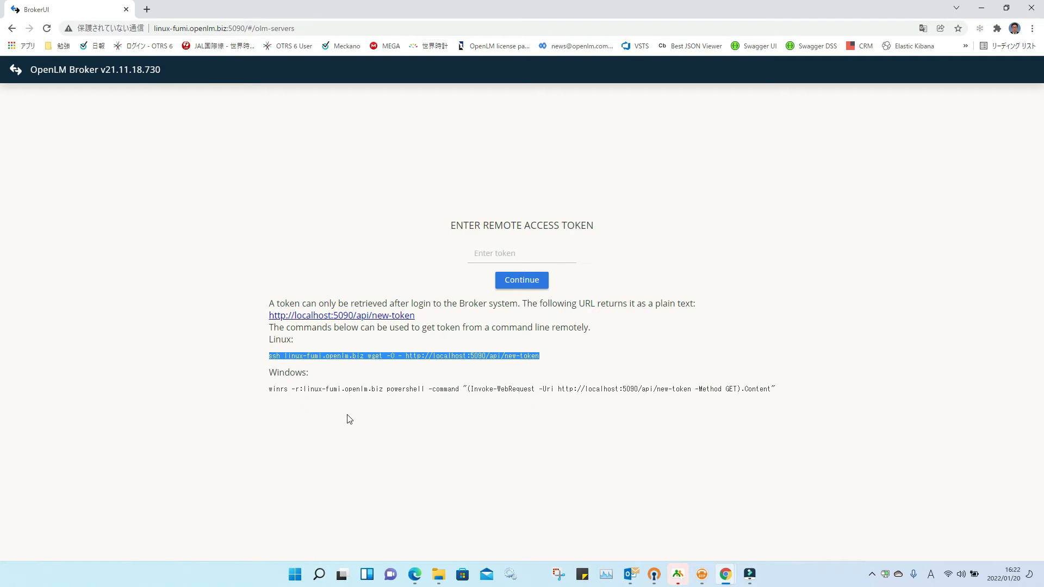
left_click(296, 338)
left_click_drag(297, 339, 549, 358)
key("ctrl+c")
left_click(282, 365)
Paste the localhost new-token command as line 2 of the desktop text file, select line 1, and minimize
left_click(982, 8)
double_click(653, 395)
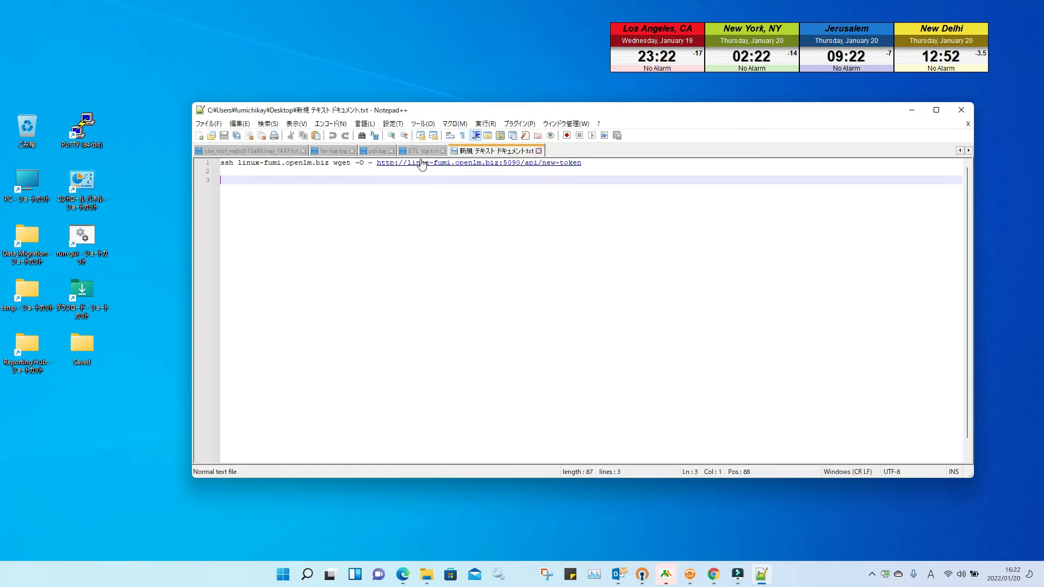
left_click(587, 163)
key("Return")
key("ctrl+v")
left_click(439, 175)
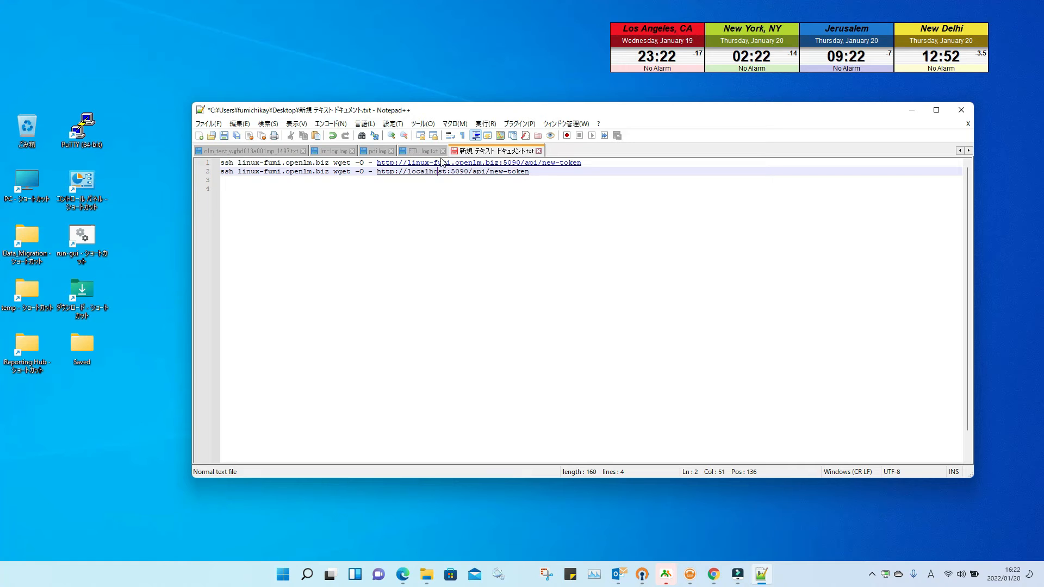
left_click_drag(582, 162, 215, 165)
key("ctrl+c")
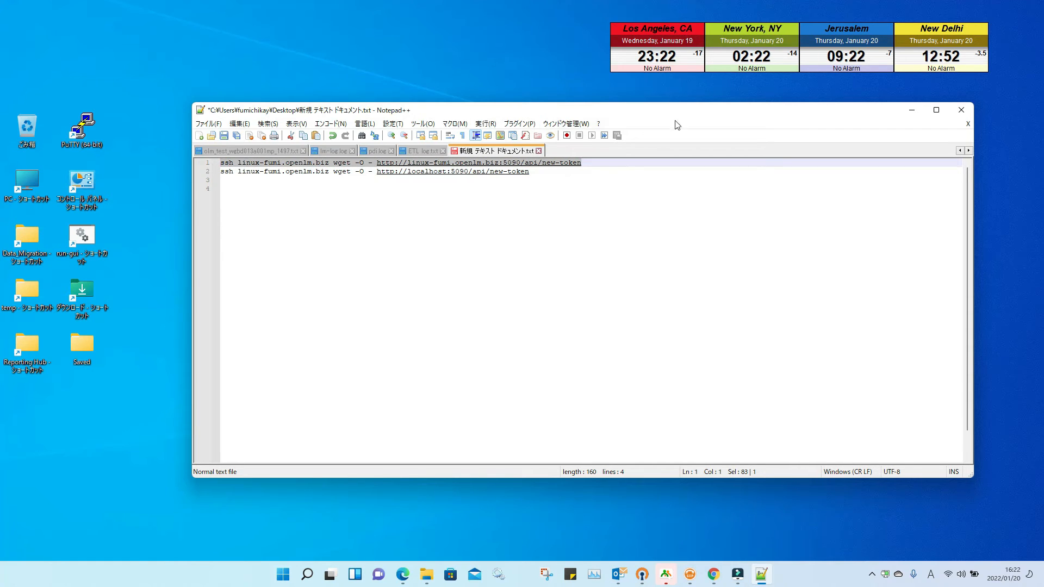
left_click(912, 110)
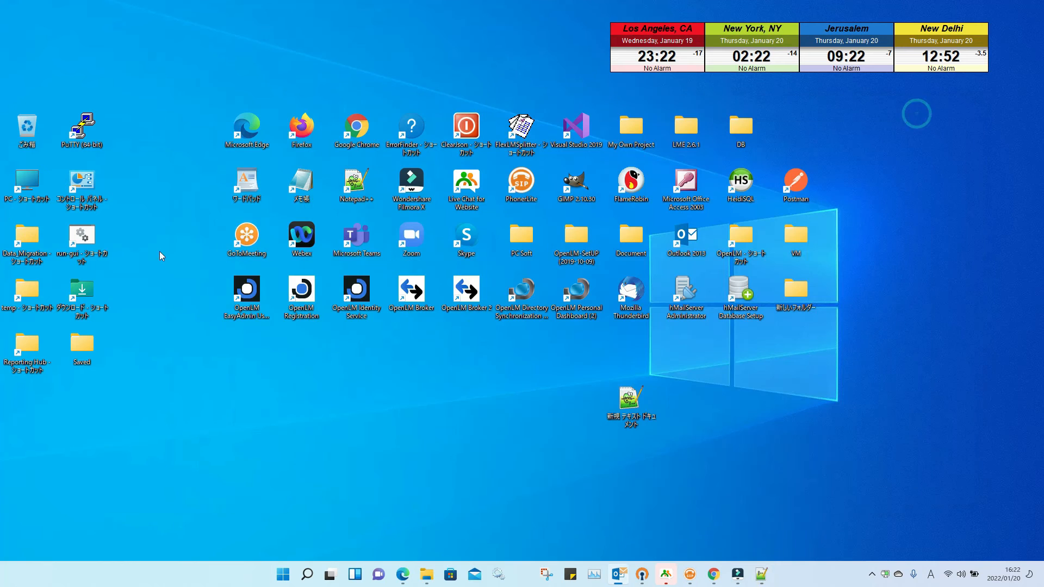
Load the Linux-fumi PuTTY session and log in with the account user name and password
double_click(82, 128)
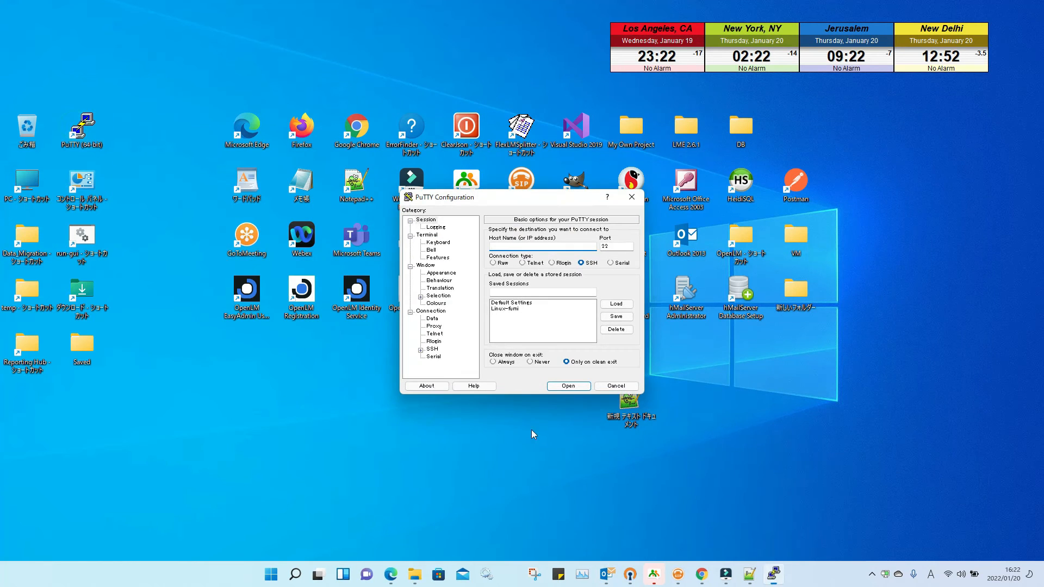
left_click(520, 308)
left_click(615, 308)
left_click(571, 386)
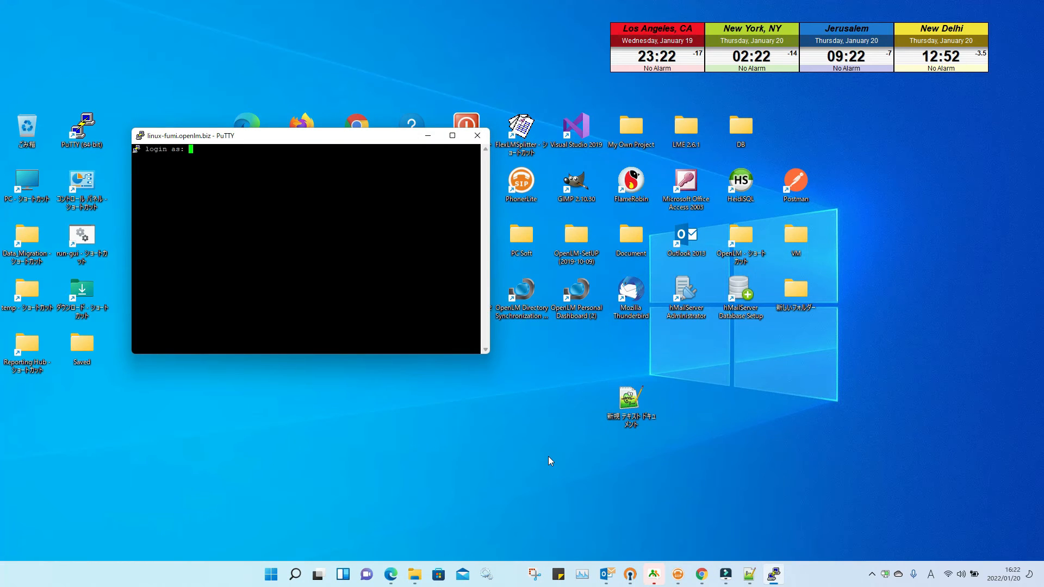
type("fumichikay")
key("Return")
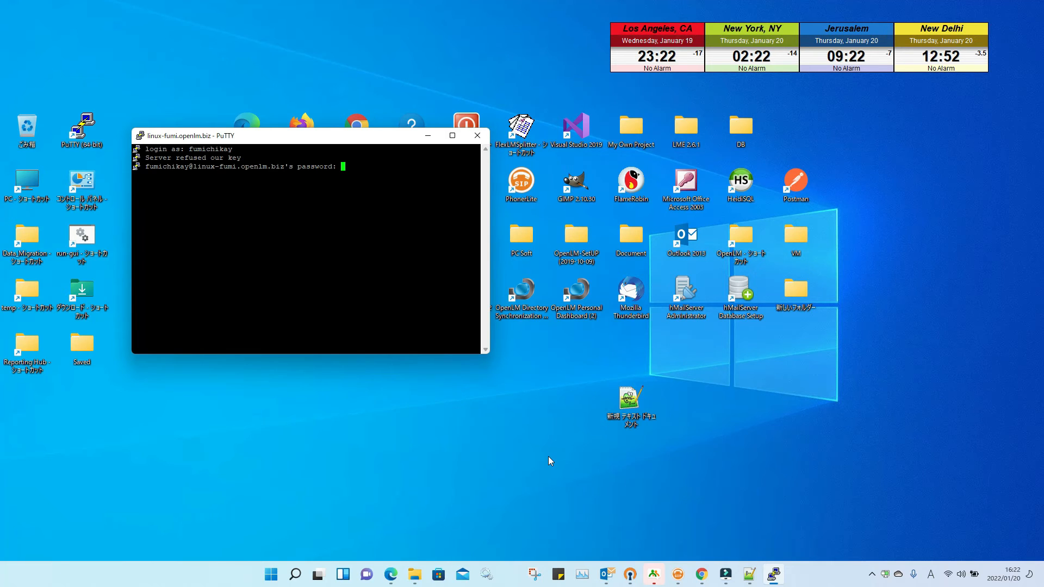
key("Return")
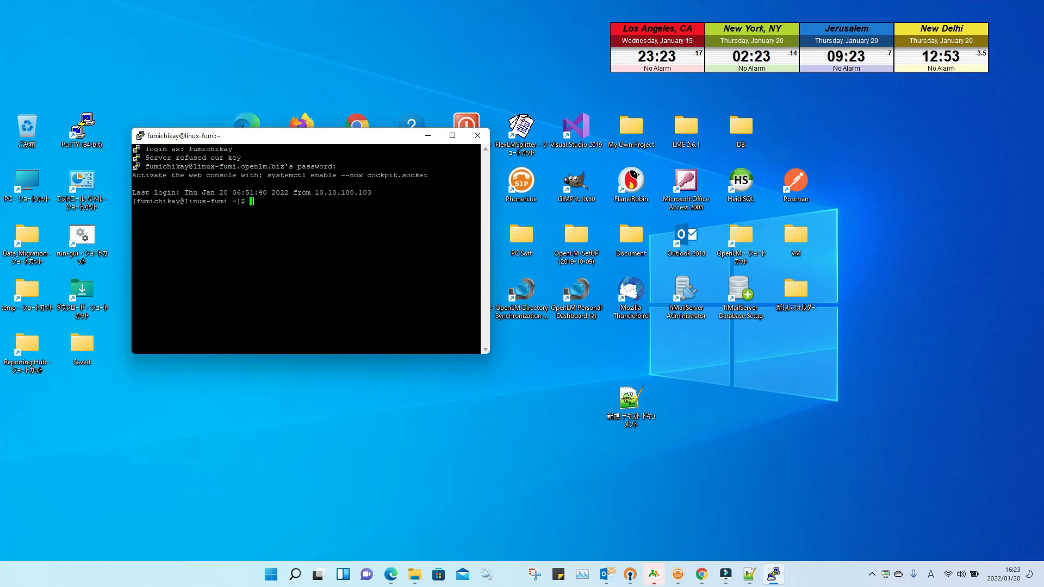
Run the pasted ssh wget new-token command and copy the printed token
key("shift+Insert")
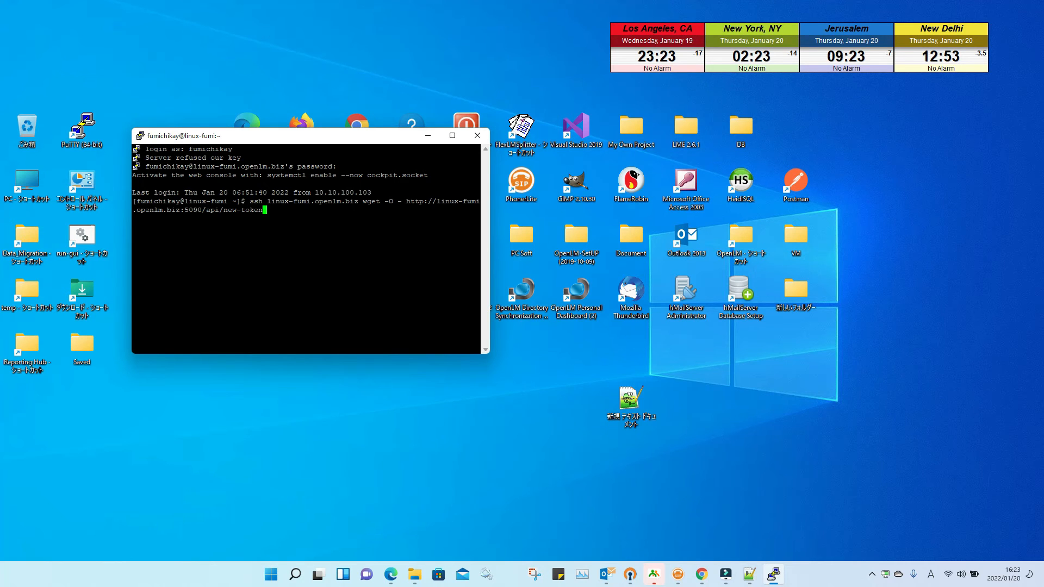
key("Return")
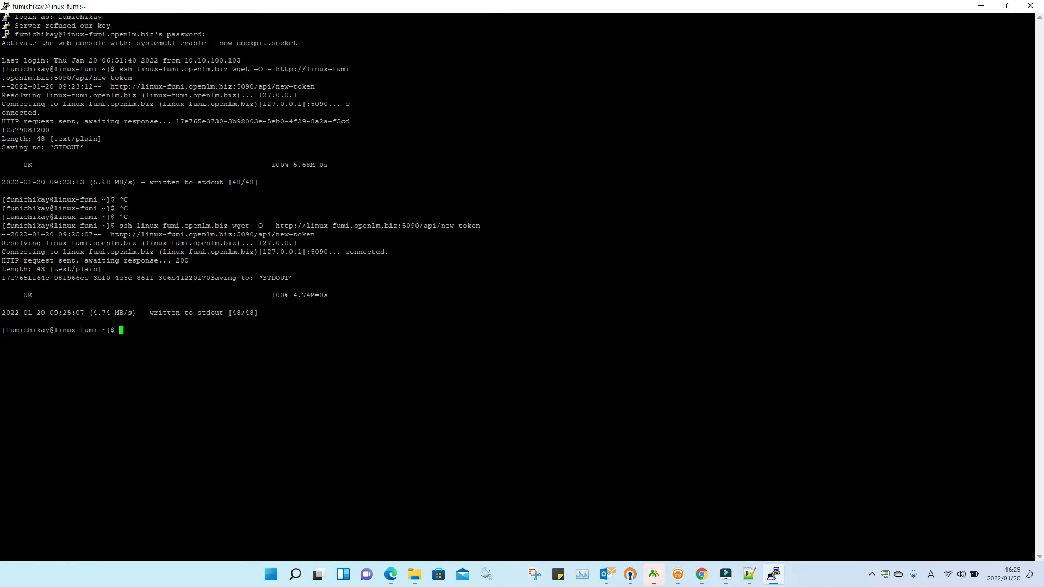
left_click_drag(238, 278, 5, 278)
left_click(217, 327)
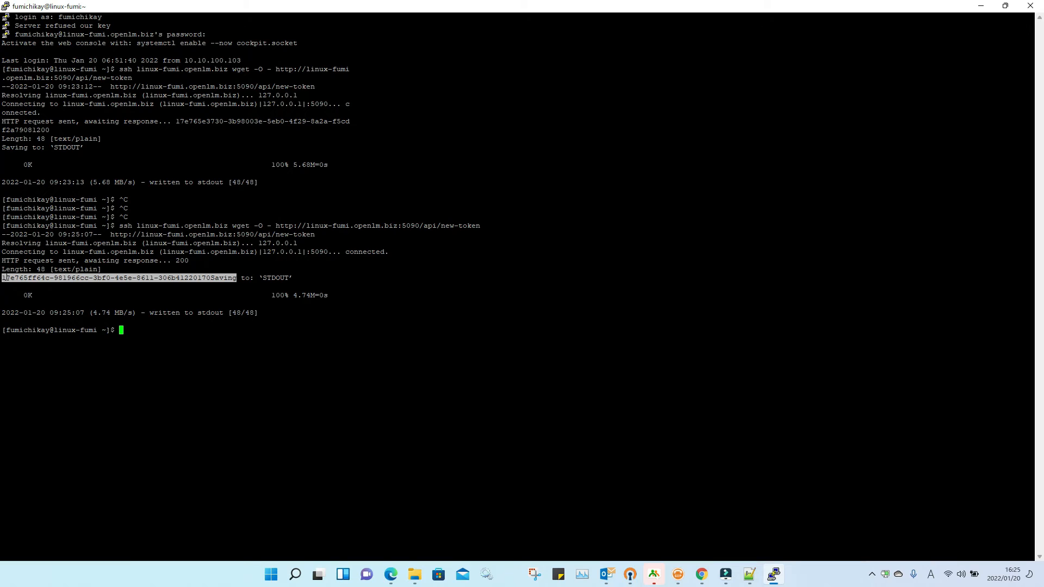
Replace the old token on line 4 of the Notepad++ document with the new one
key("ctrl+c")
left_click(750, 574)
left_click(396, 189)
key("shift+Home")
key("ctrl+v")
left_click(356, 253)
Delete the stray 'Saving' text after the token and copy the token alone
left_click(464, 188)
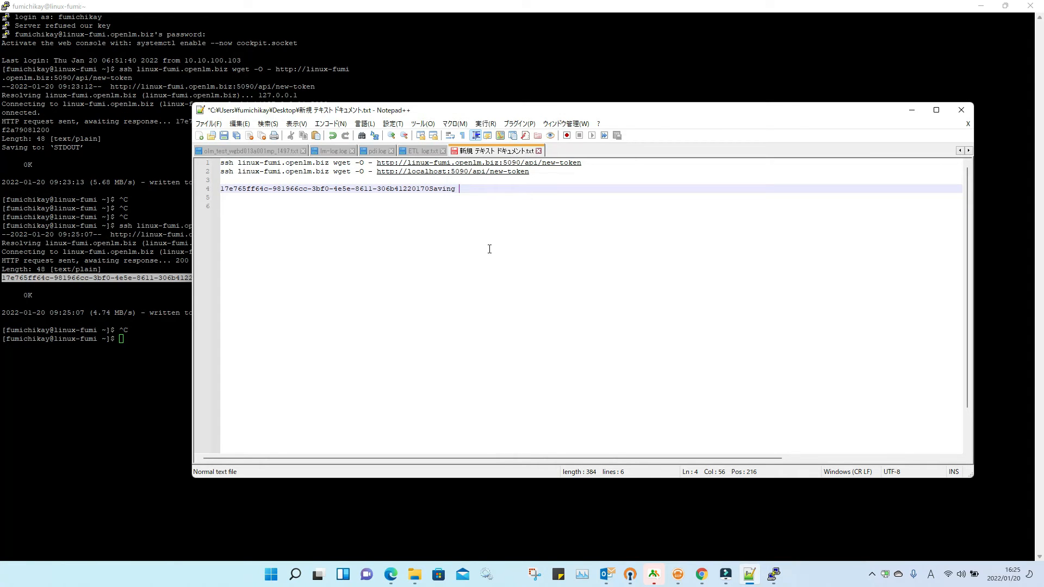
key("BackSpace")
key("BackSpace")
key("BackSpace")
key("BackSpace")
key("BackSpace")
key("BackSpace")
left_click_drag(438, 189, 213, 197)
left_click(374, 243)
left_click(432, 189)
key("BackSpace")
left_click_drag(428, 189, 220, 189)
key("ctrl+c")
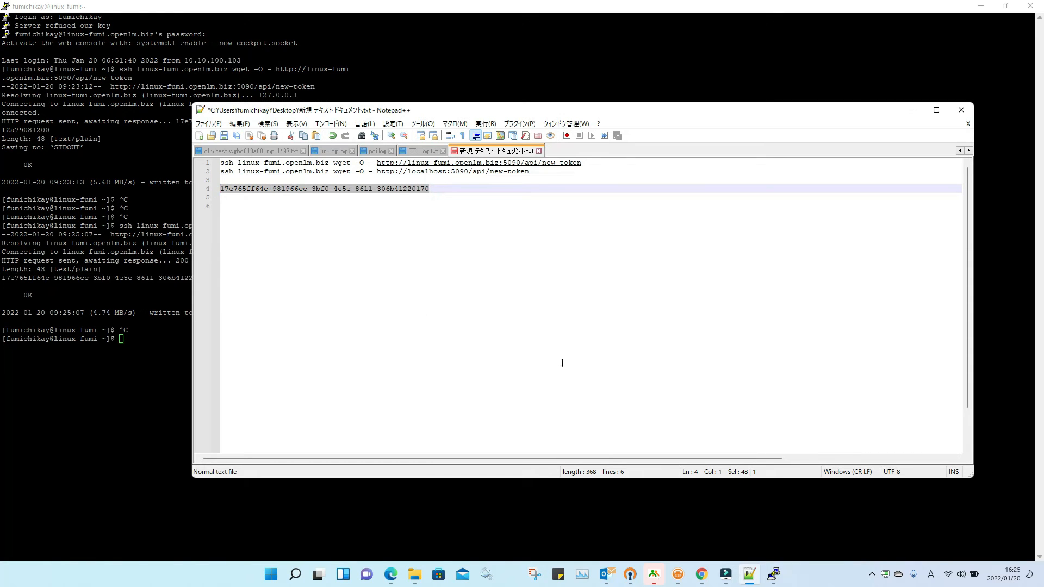
Paste the copied token into the Broker UI token field, continue, and dismiss the translation offer
mouse_move(704, 581)
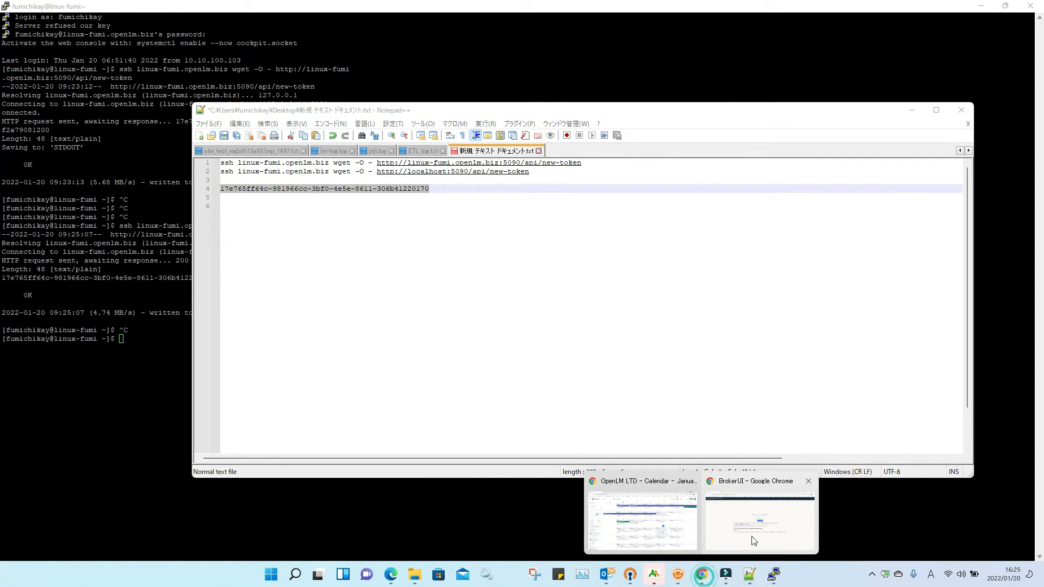
left_click(760, 517)
left_click(490, 245)
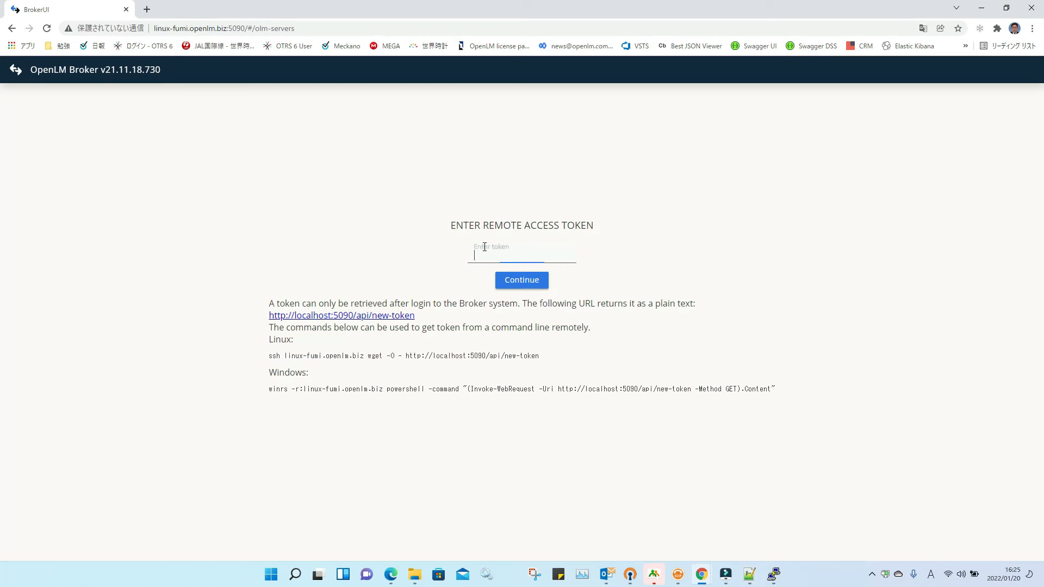
key("ctrl+v")
left_click(532, 280)
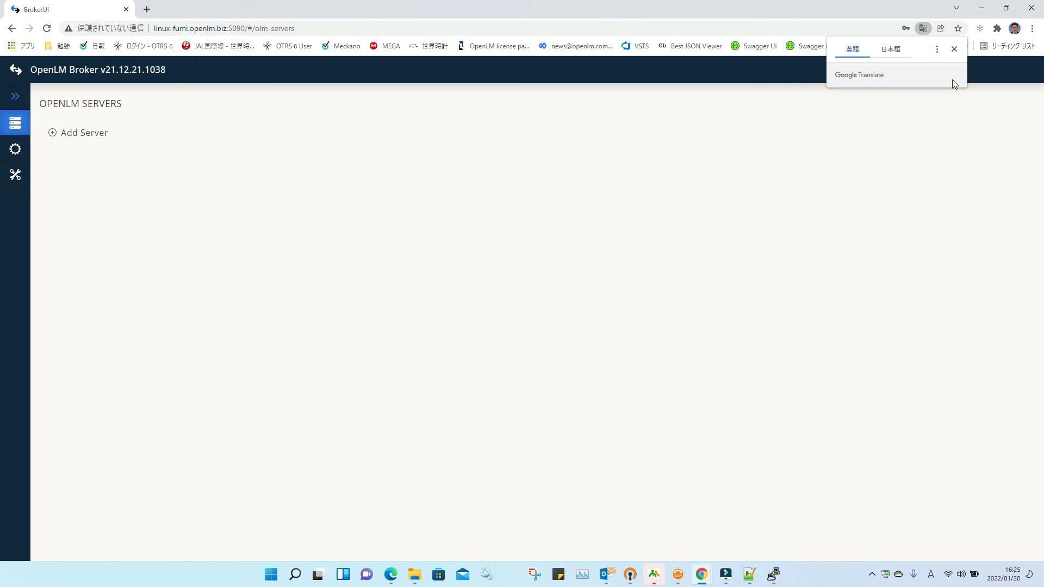
left_click(954, 49)
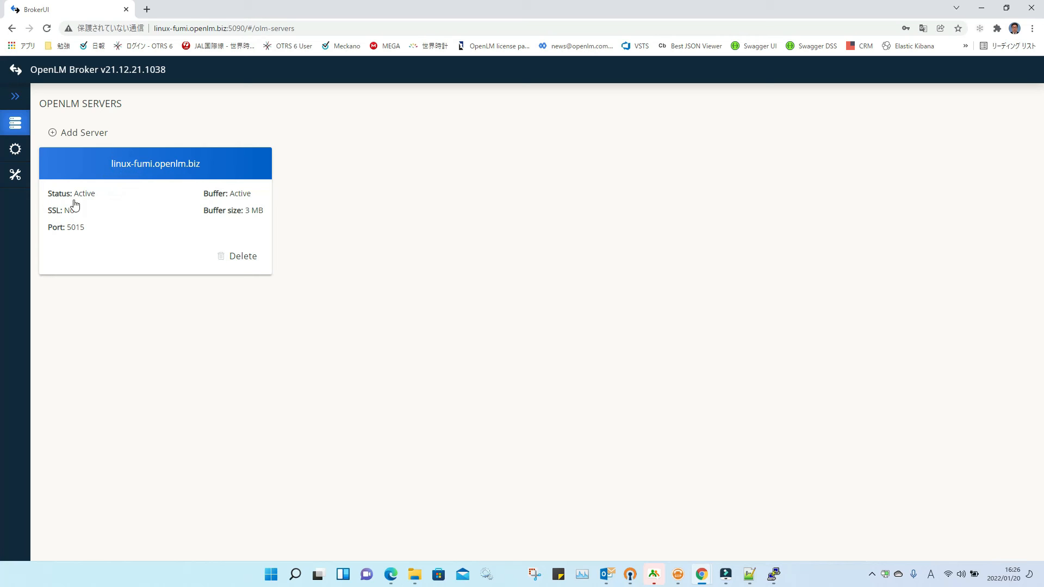
Run the Data Inquiry command on the OpenLM Applications Manager license manager
left_click(16, 149)
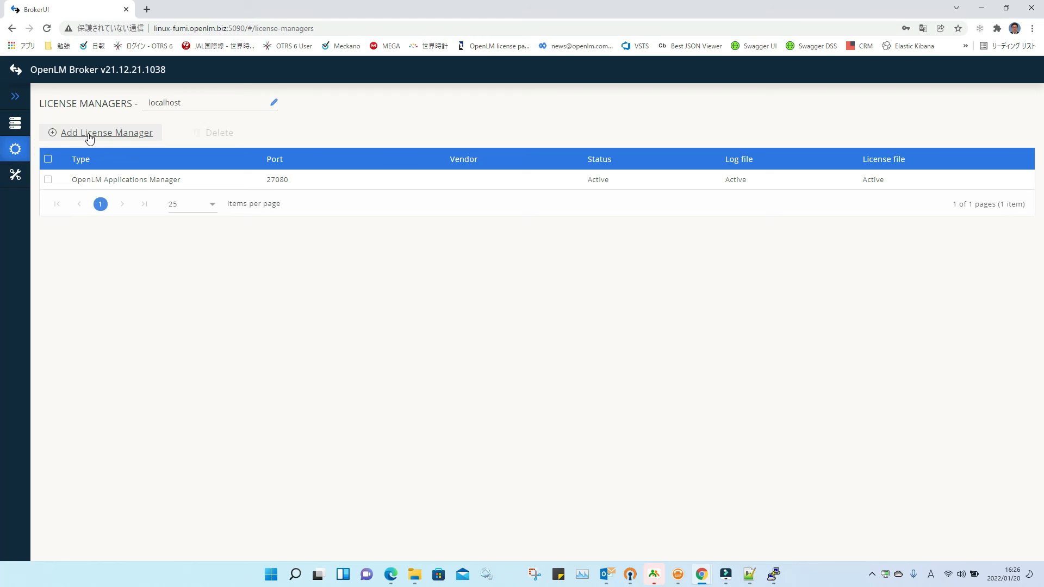
left_click(49, 181)
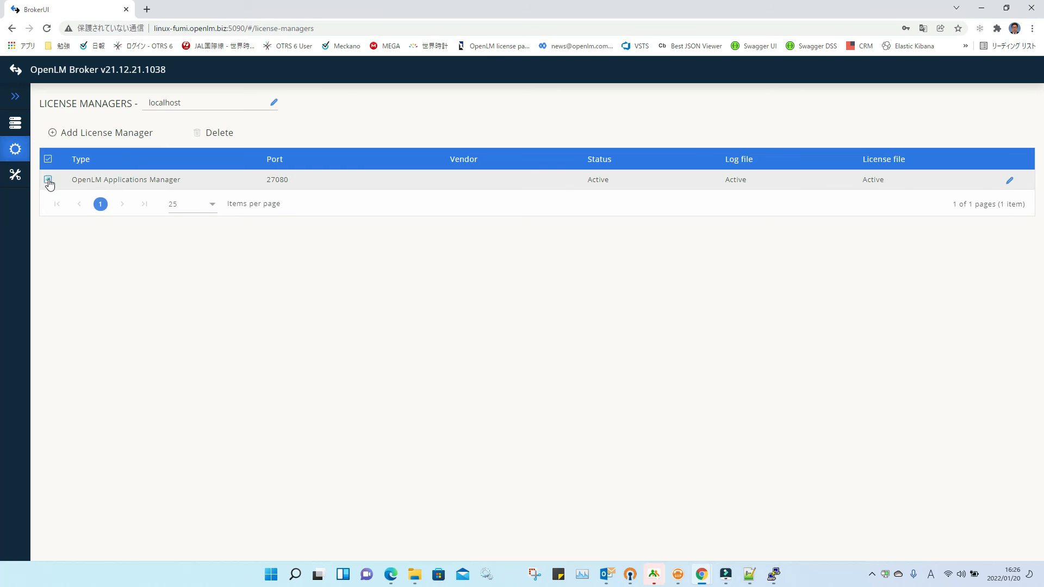
left_click(1007, 183)
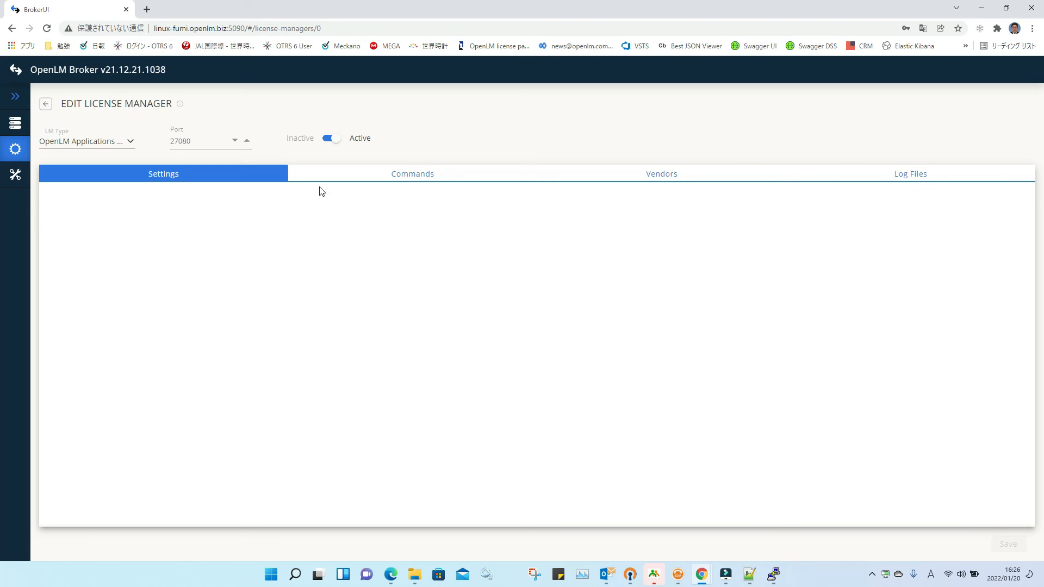
left_click(410, 182)
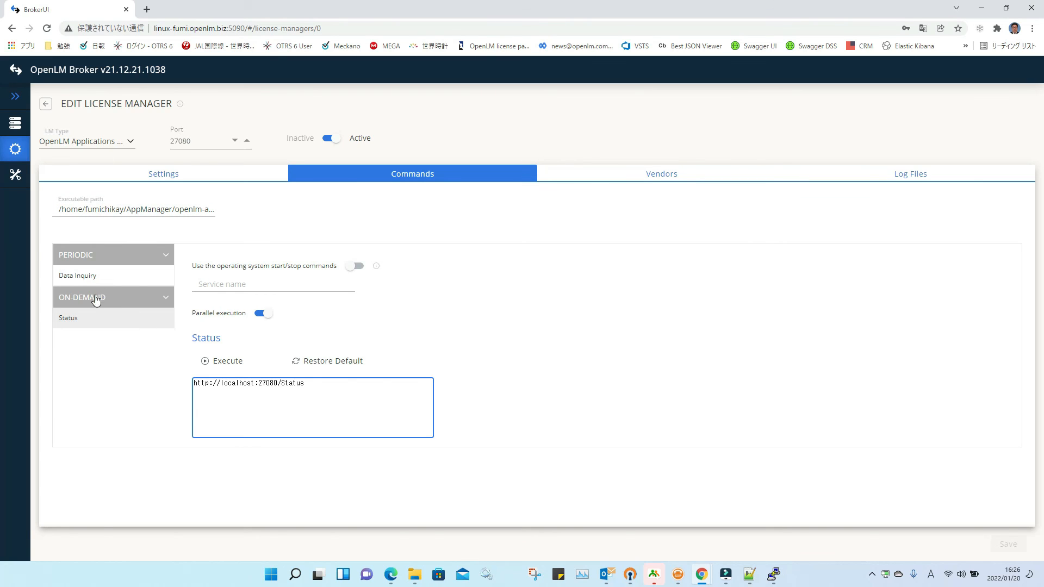
left_click(84, 276)
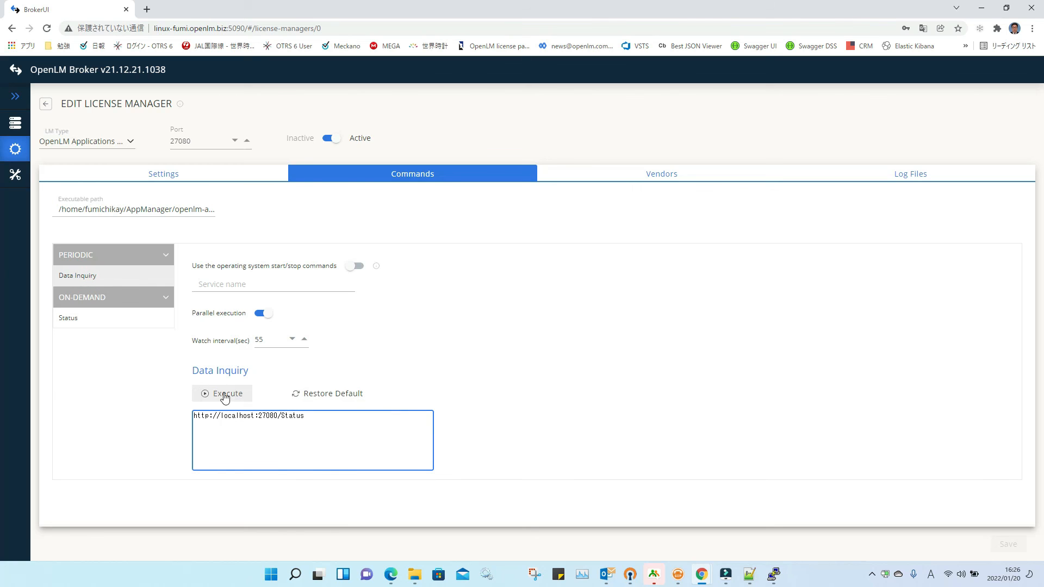
left_click(225, 397)
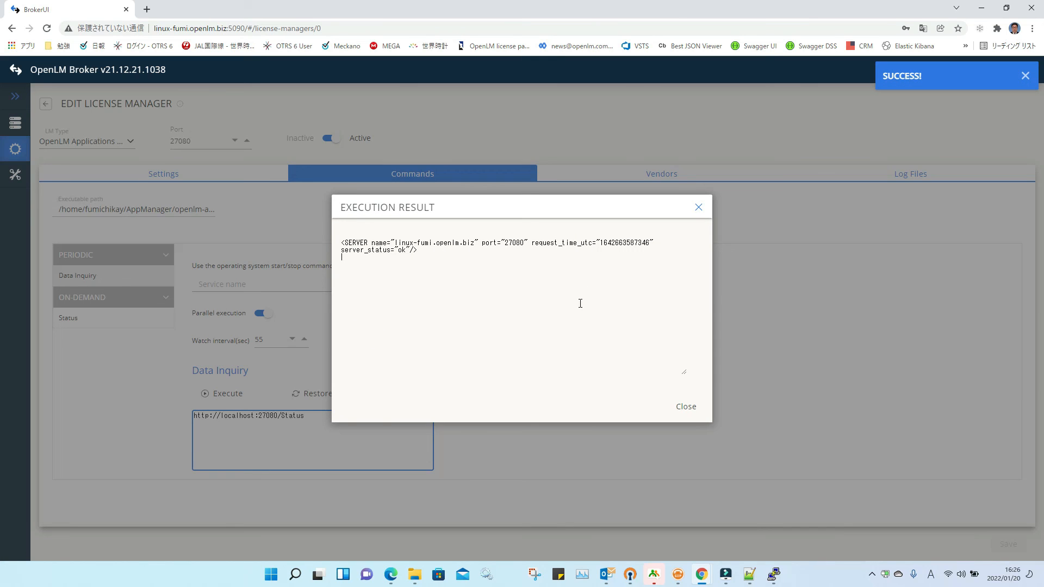
left_click(699, 206)
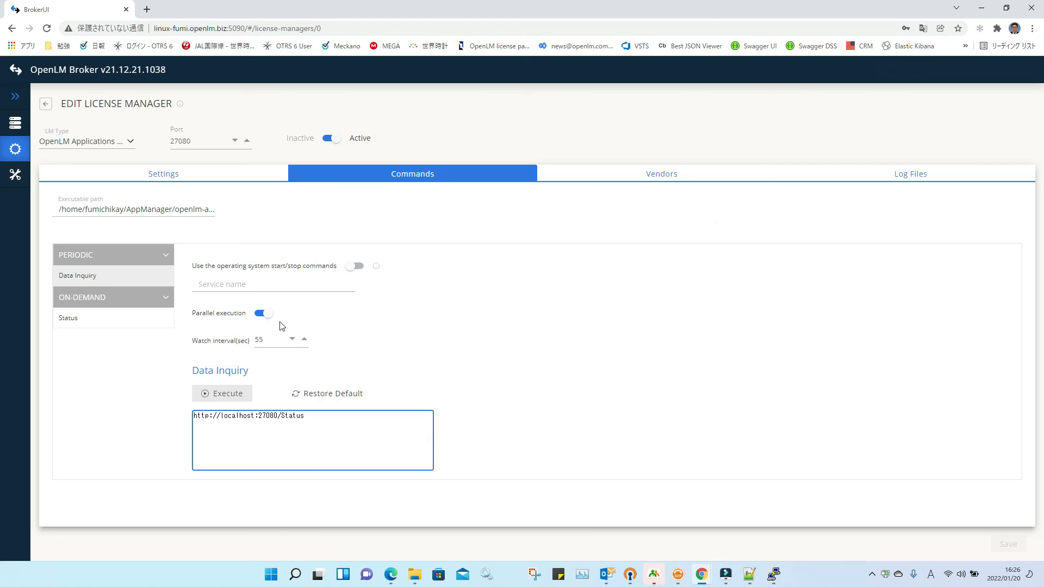
View the license manager's Vendors and Log Files, then go to Broker Settings
left_click(660, 180)
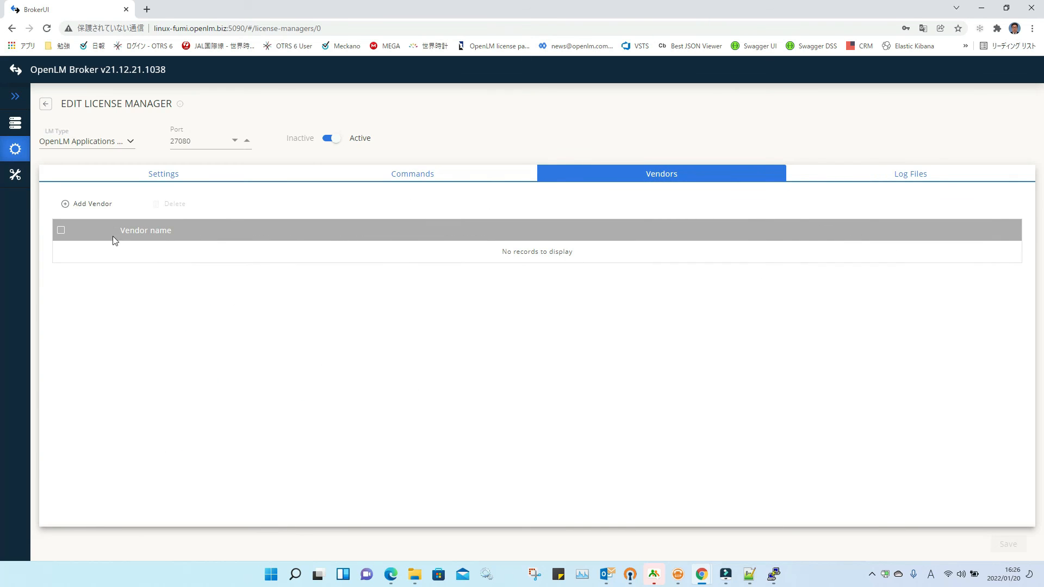
left_click(898, 179)
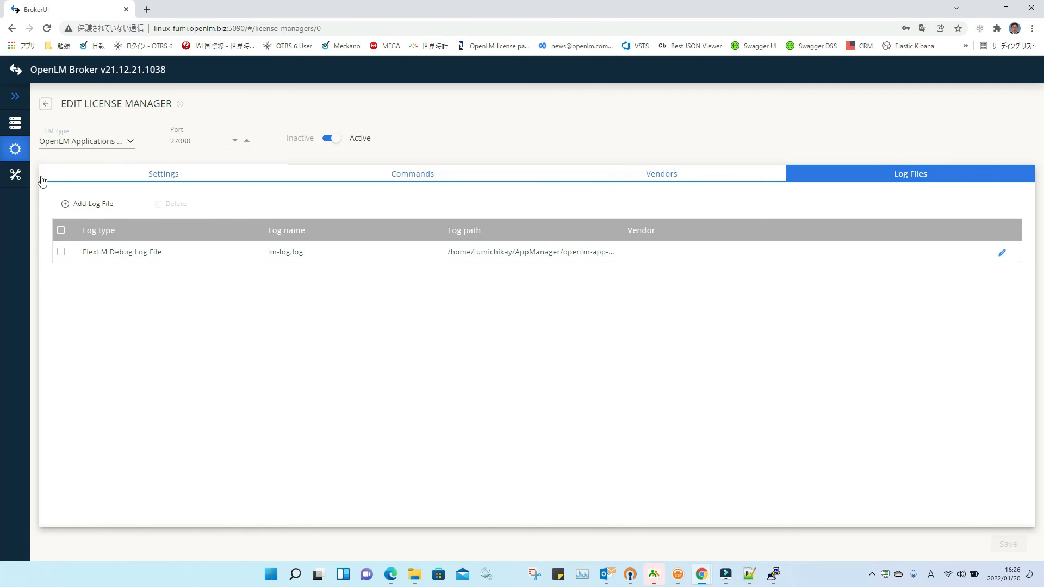
left_click(8, 180)
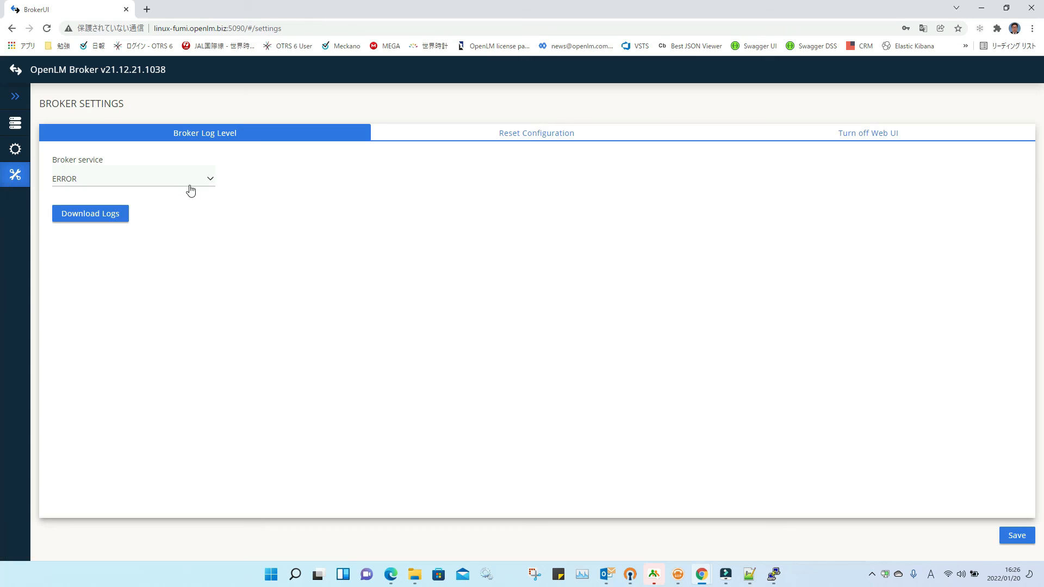
Check the Broker service log level choices, leave it at ERROR, and return to OpenLM Servers
left_click(213, 178)
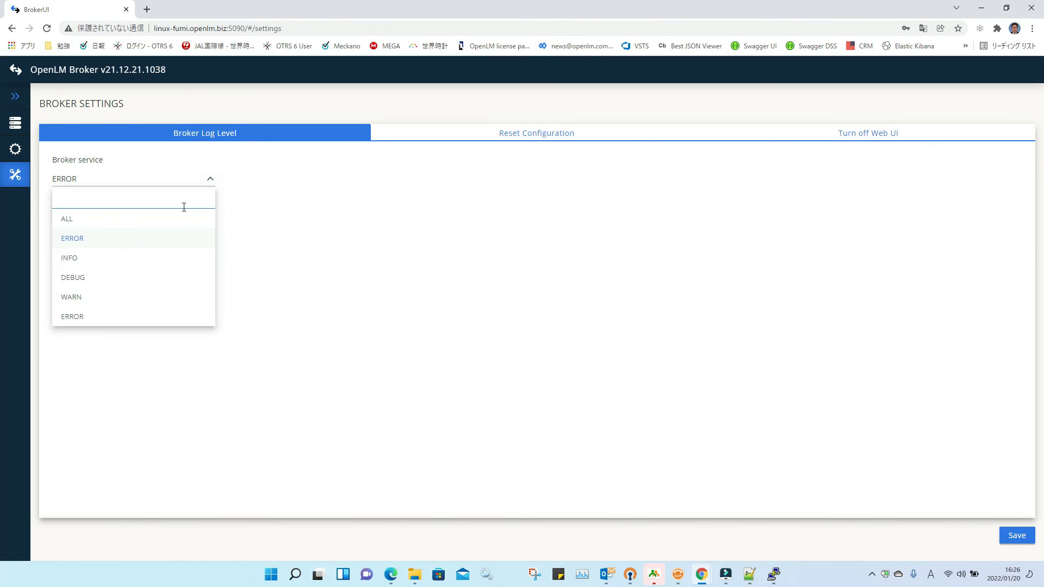
left_click(407, 199)
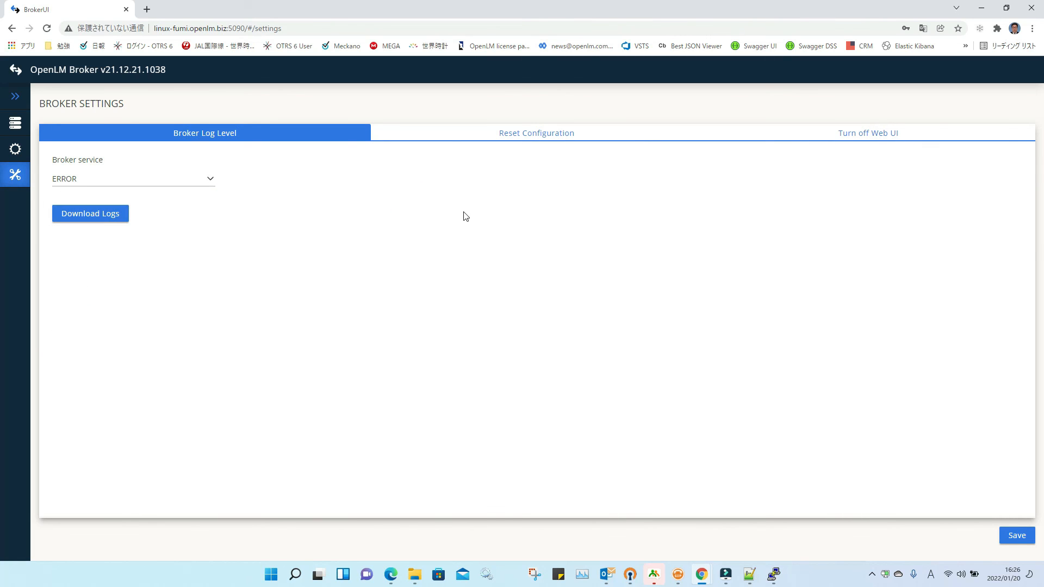
left_click(24, 158)
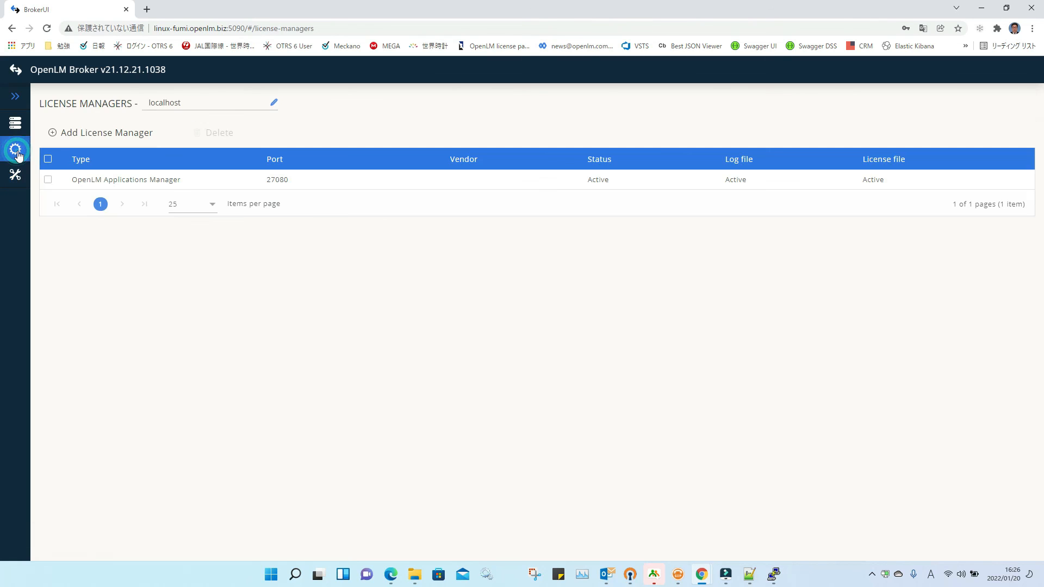
left_click(16, 124)
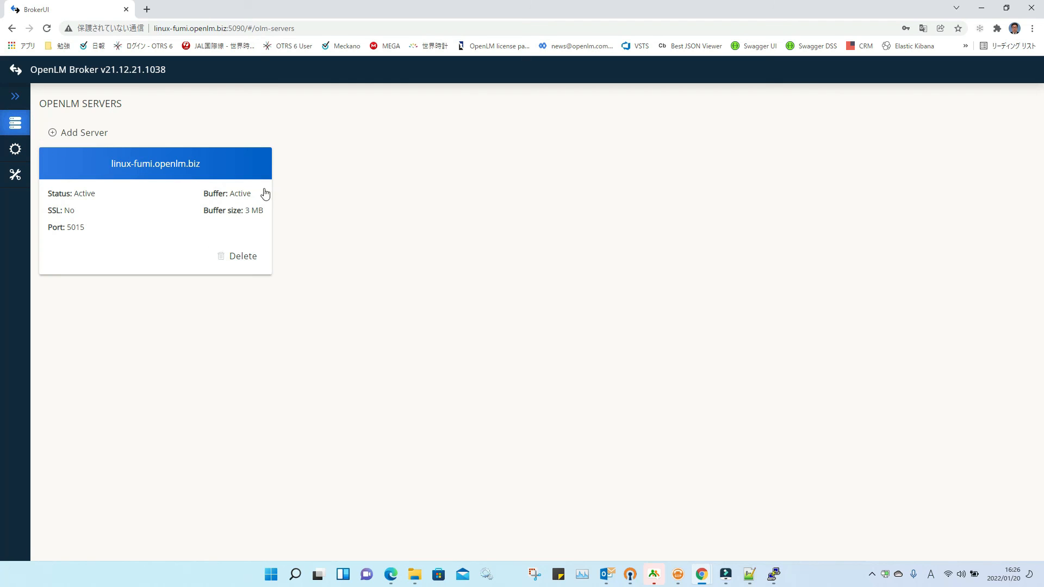